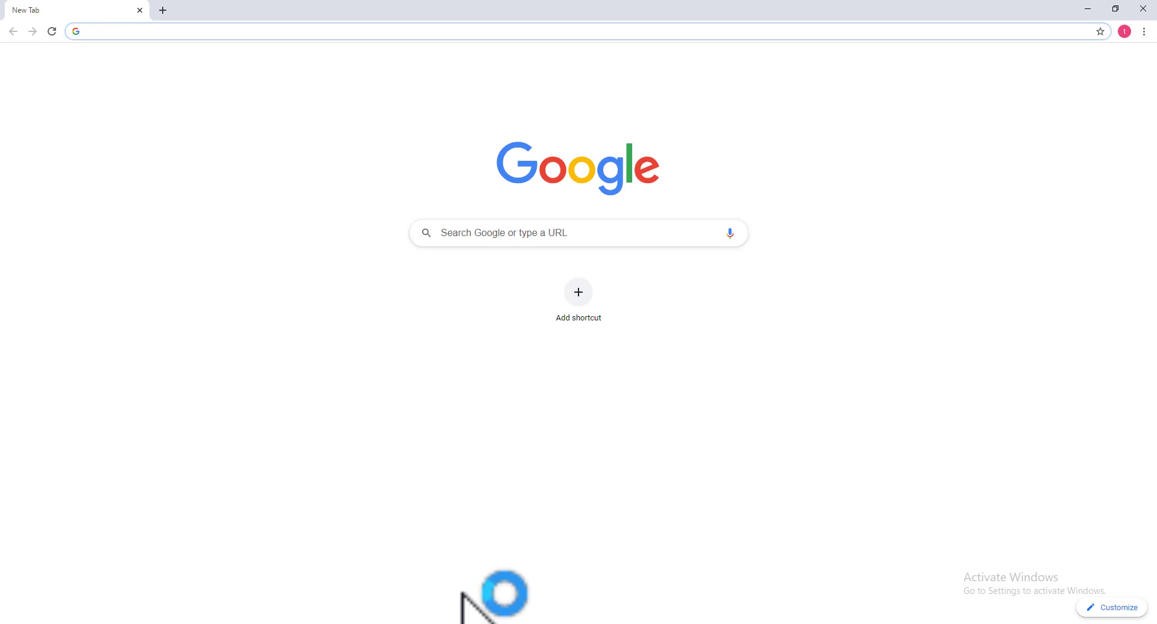
Sign in at facebook.com with the saved login e-mail and the account password
type("facebook.com")
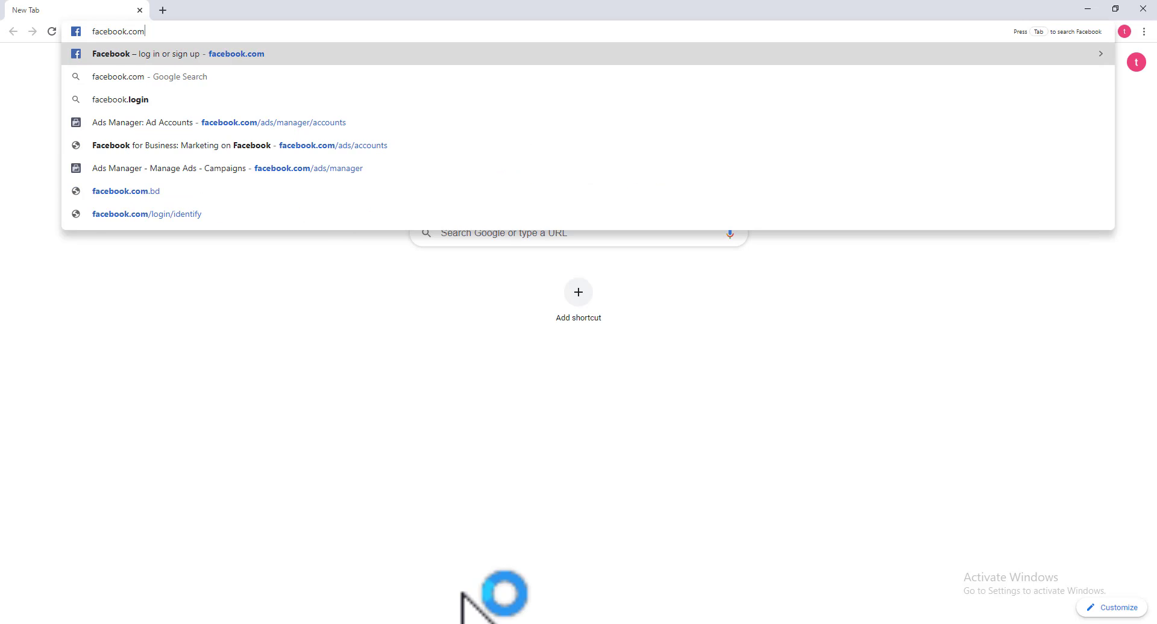
key("Return")
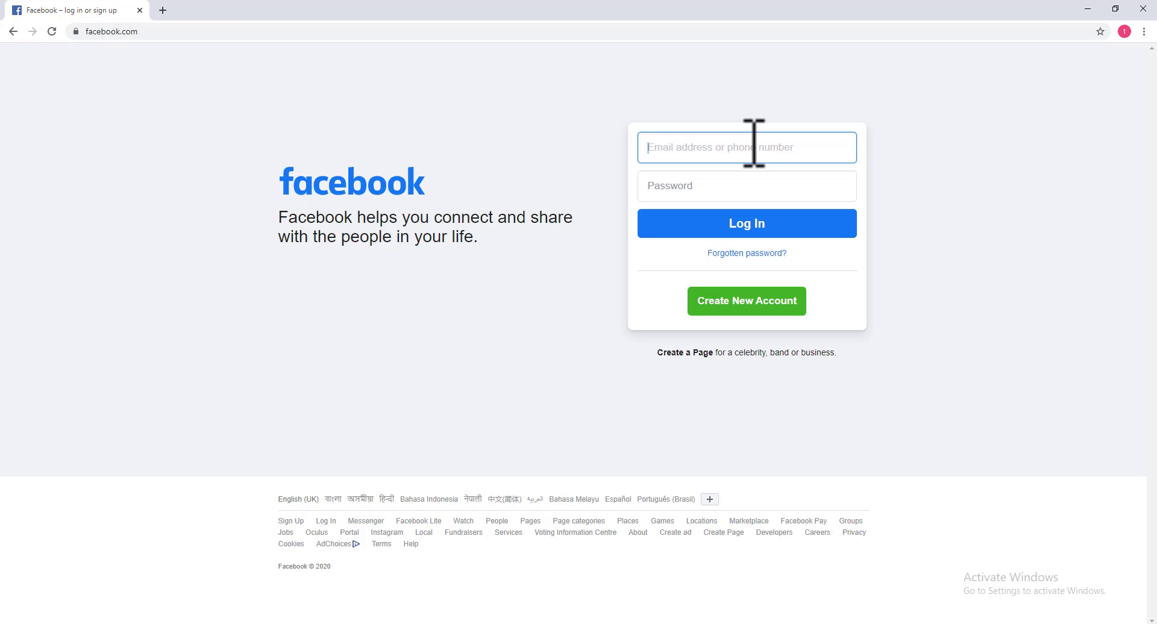
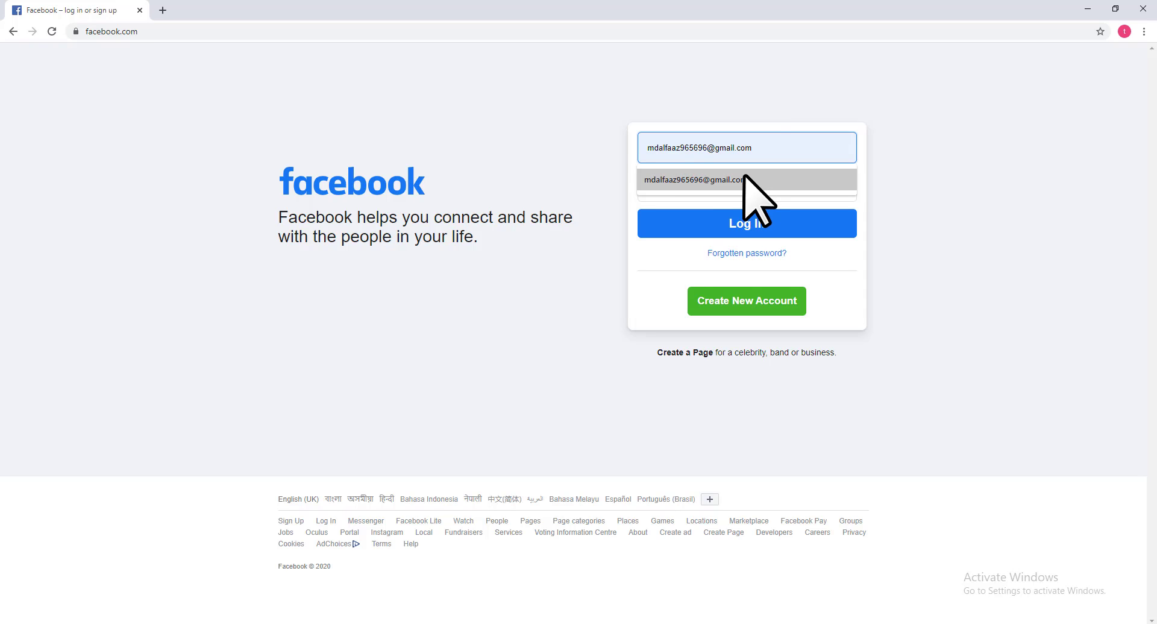
left_click(744, 180)
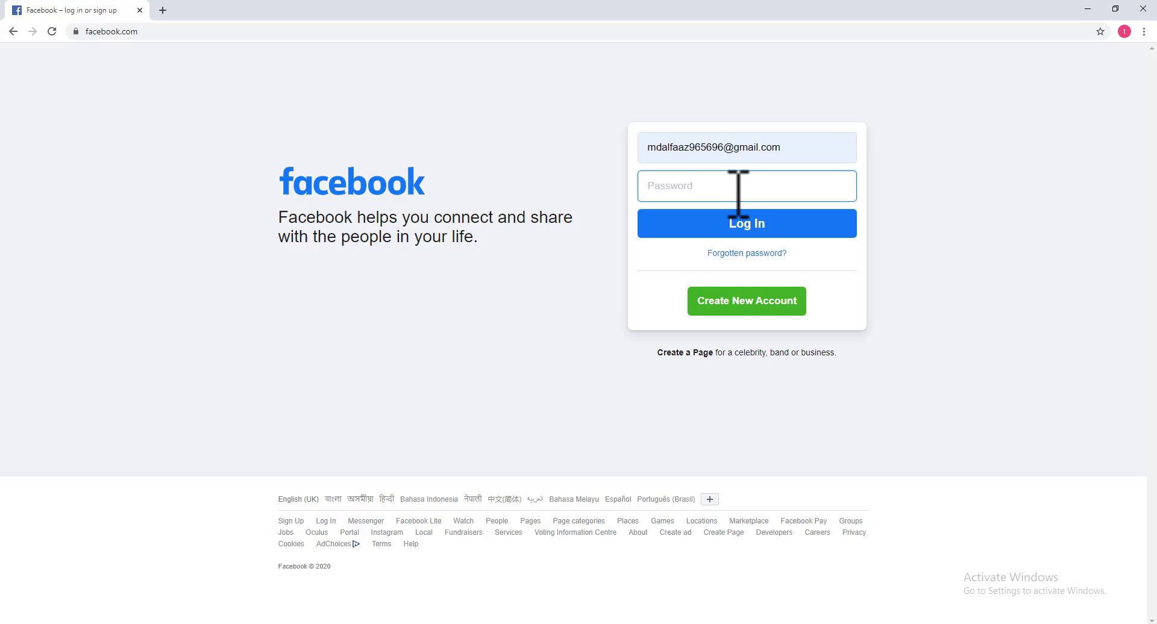
type("•••••••••••")
left_click(731, 221)
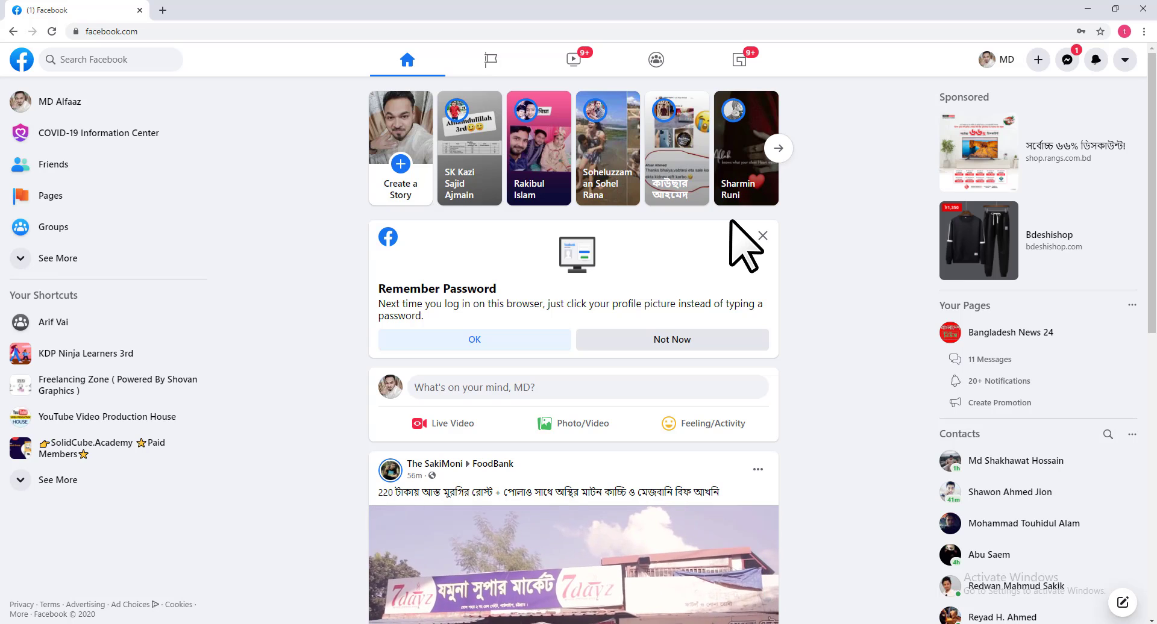
Load fbapp.us in a new browser tab
left_click(163, 9)
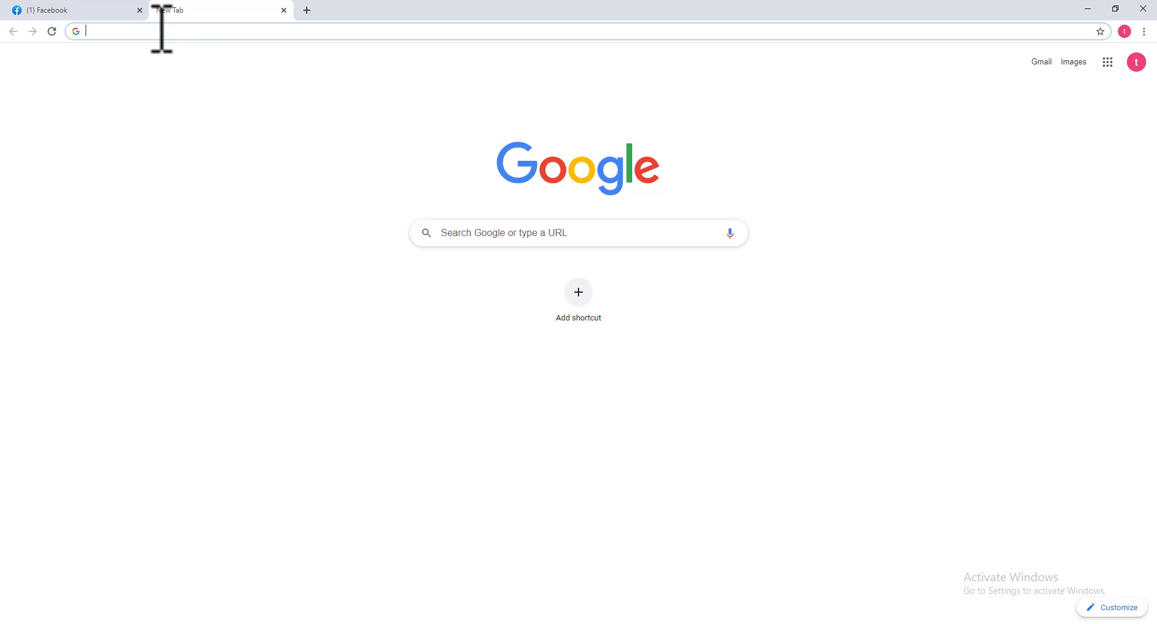
type("fb")
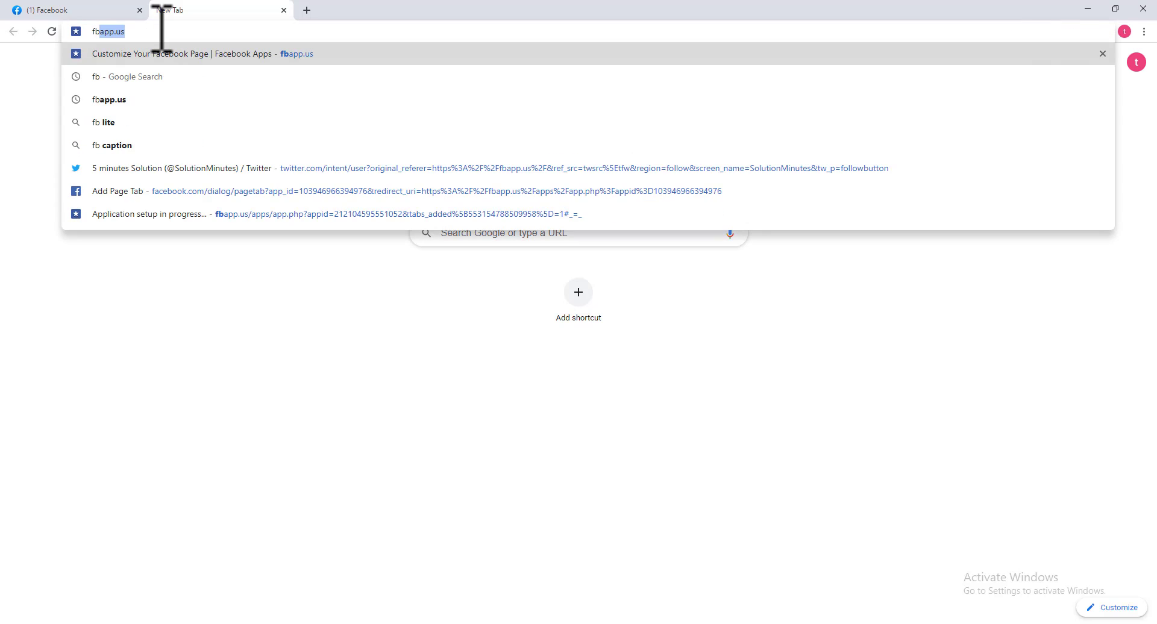
type("app.")
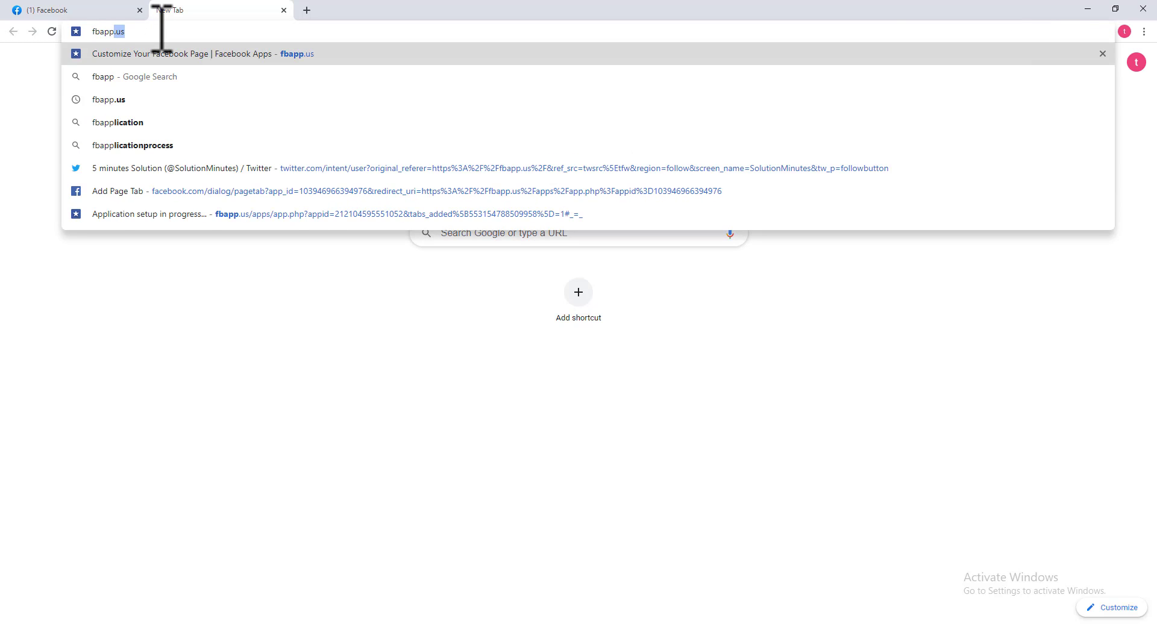
type("us")
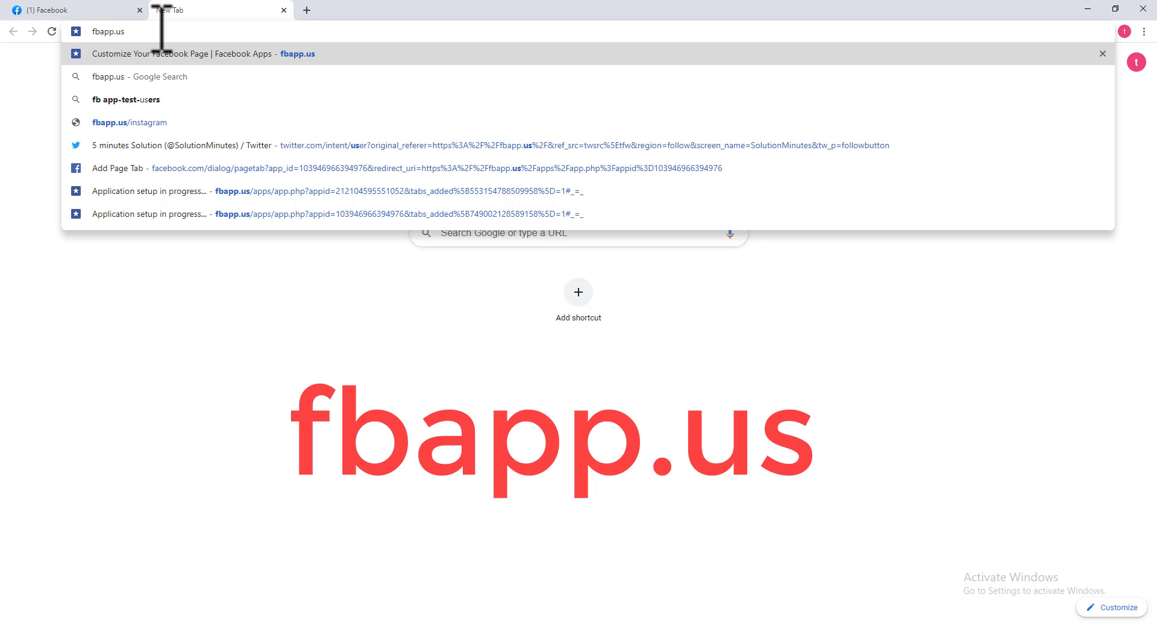
key("Return")
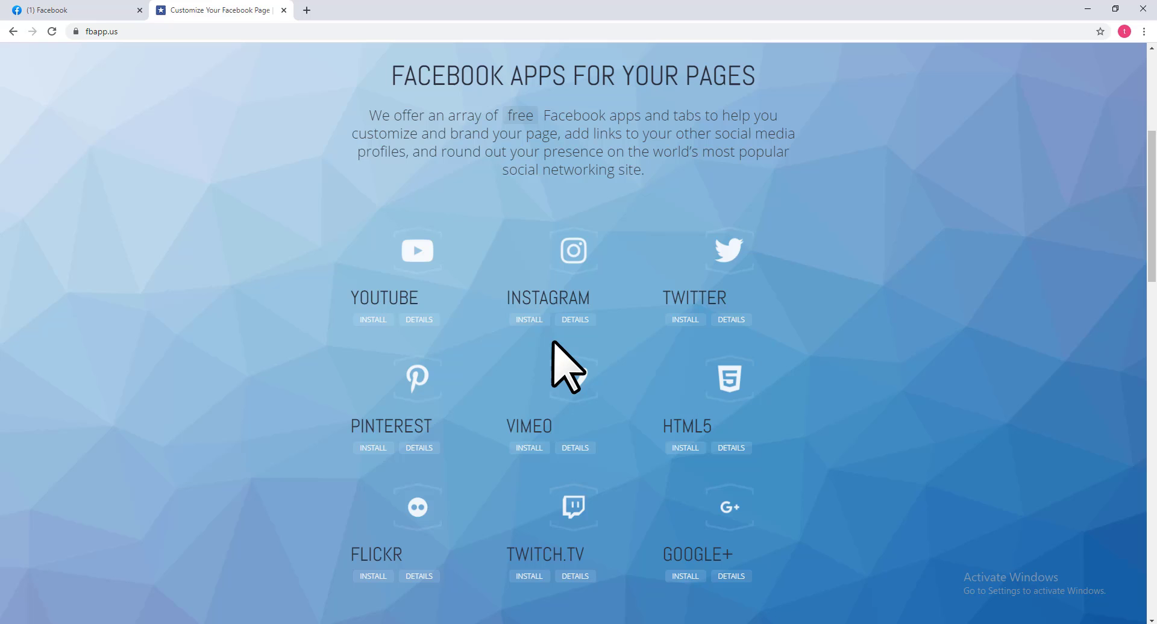
Install the Instagram app as a page tab on the Best Junior Videos page
left_click(529, 320)
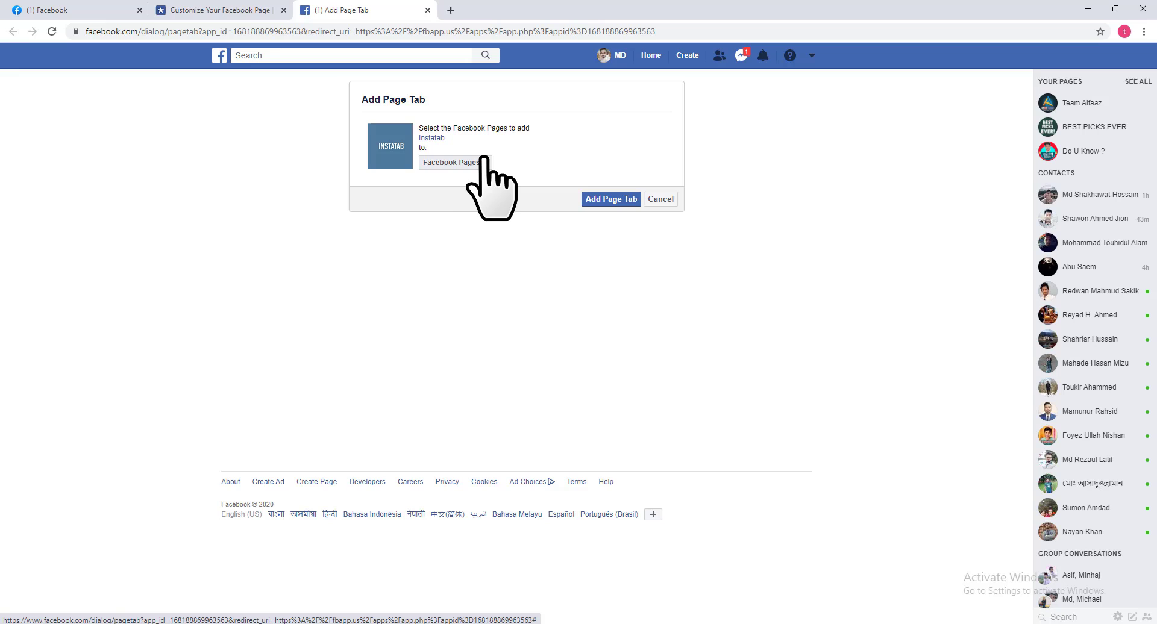
left_click(482, 160)
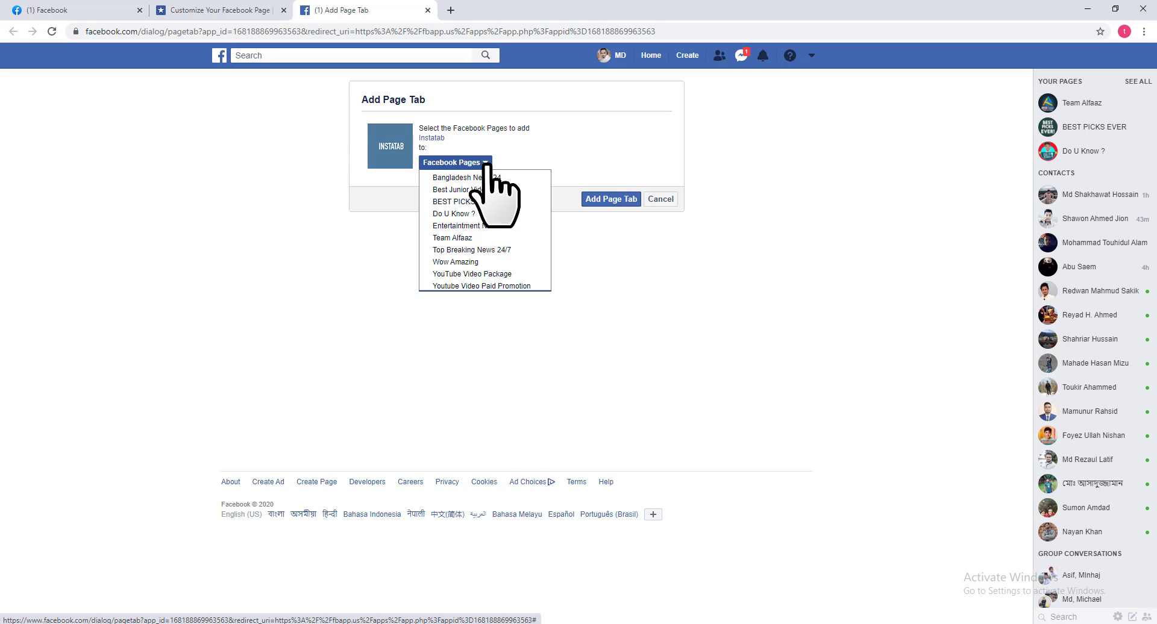
left_click(498, 191)
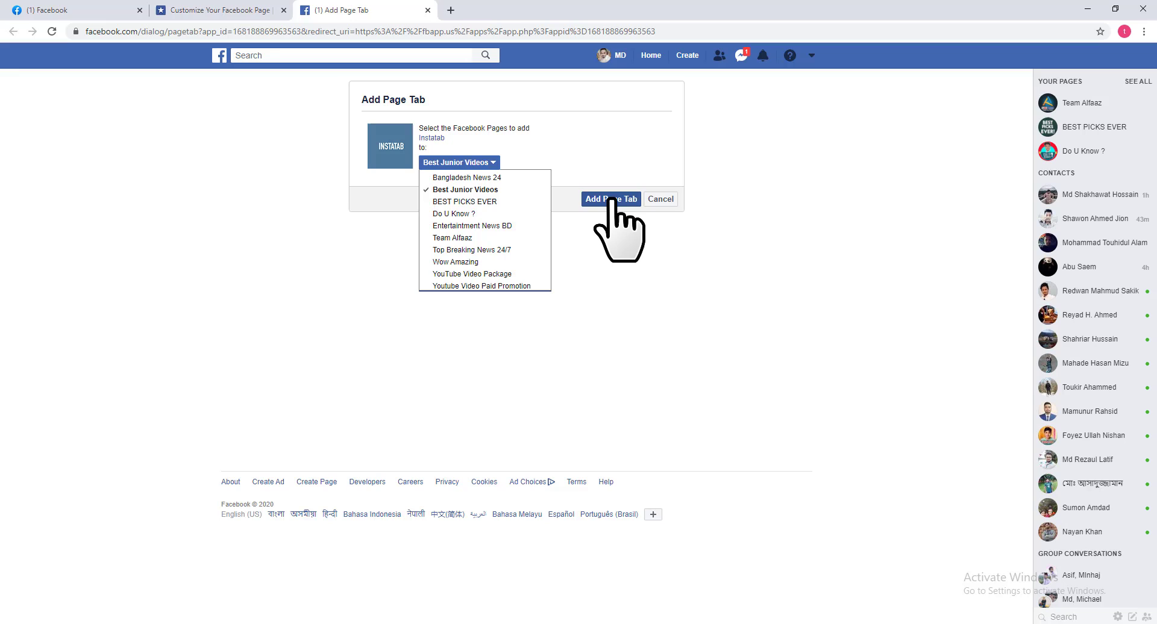
left_click(611, 199)
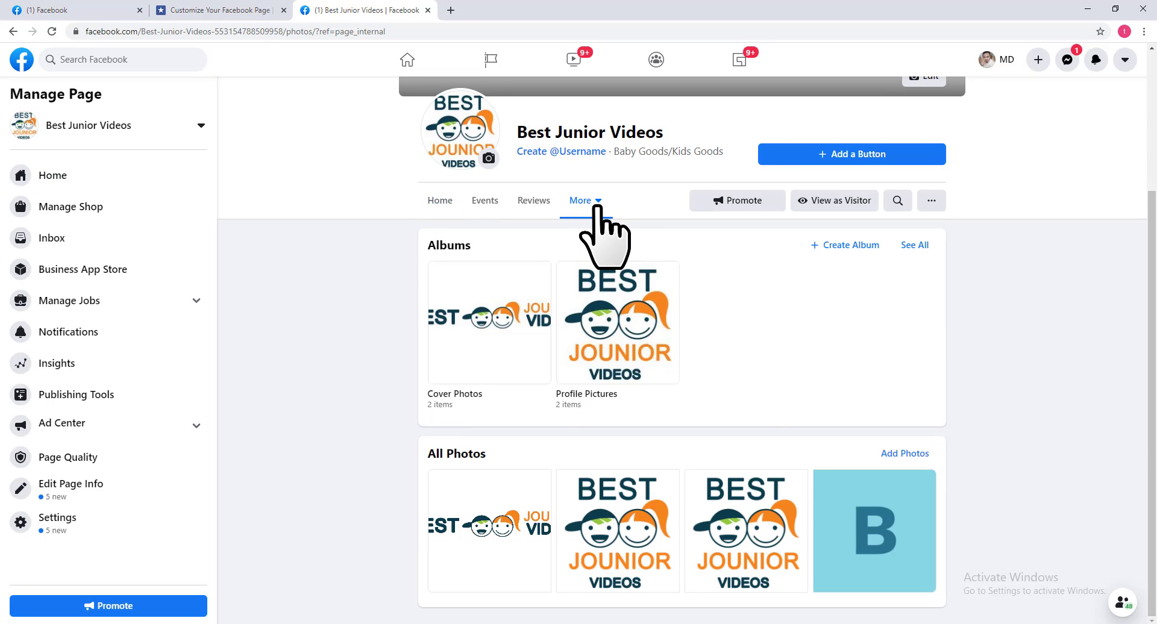
Open the Instagram tab's settings from the page's More menu and select the old username
left_click(596, 206)
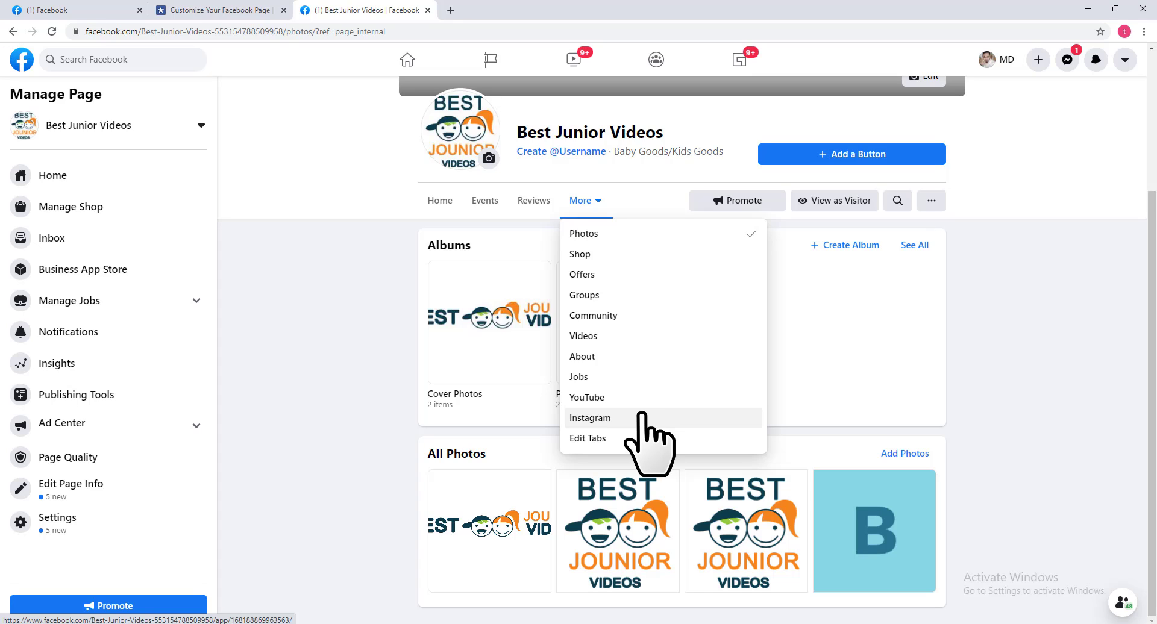
left_click(642, 416)
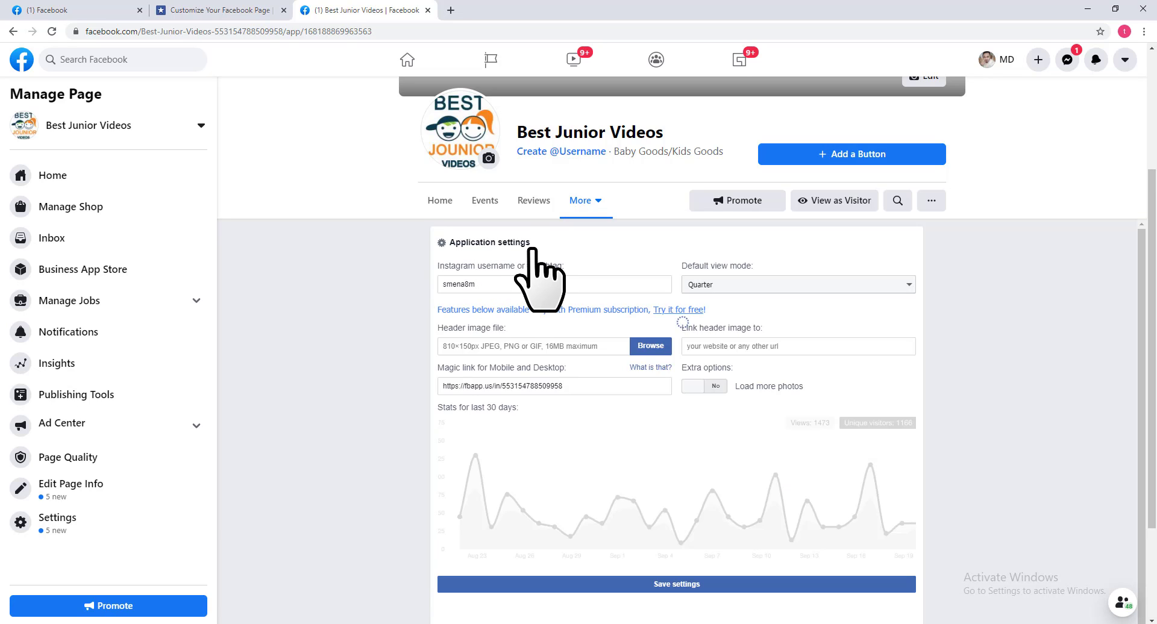
left_click_drag(530, 243, 448, 244)
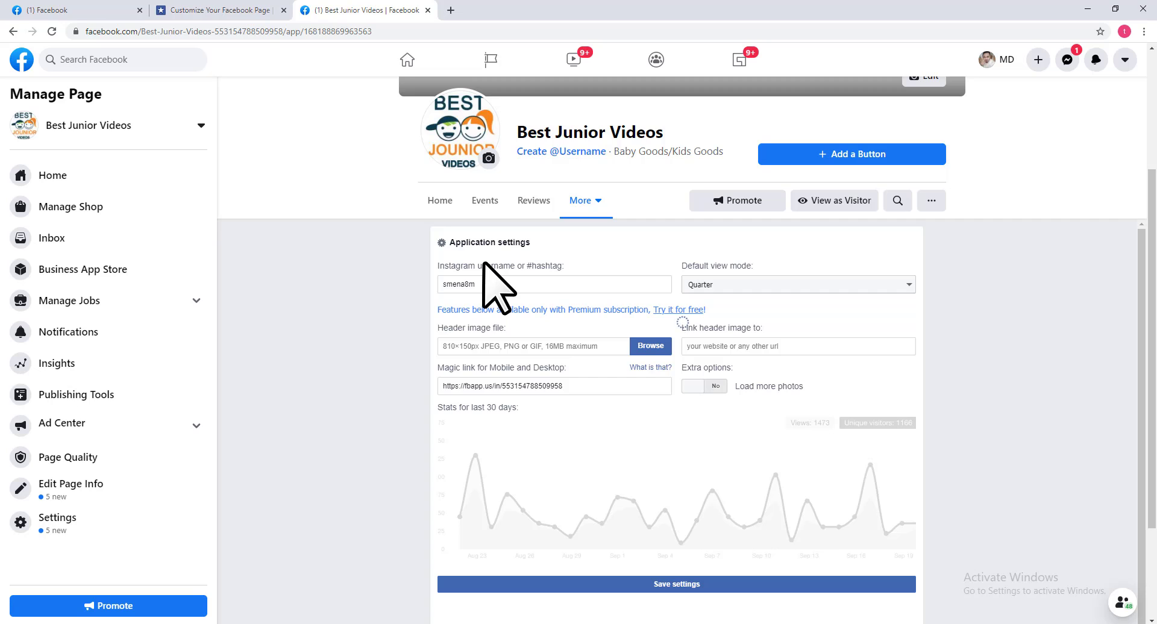
left_click_drag(489, 283, 406, 304)
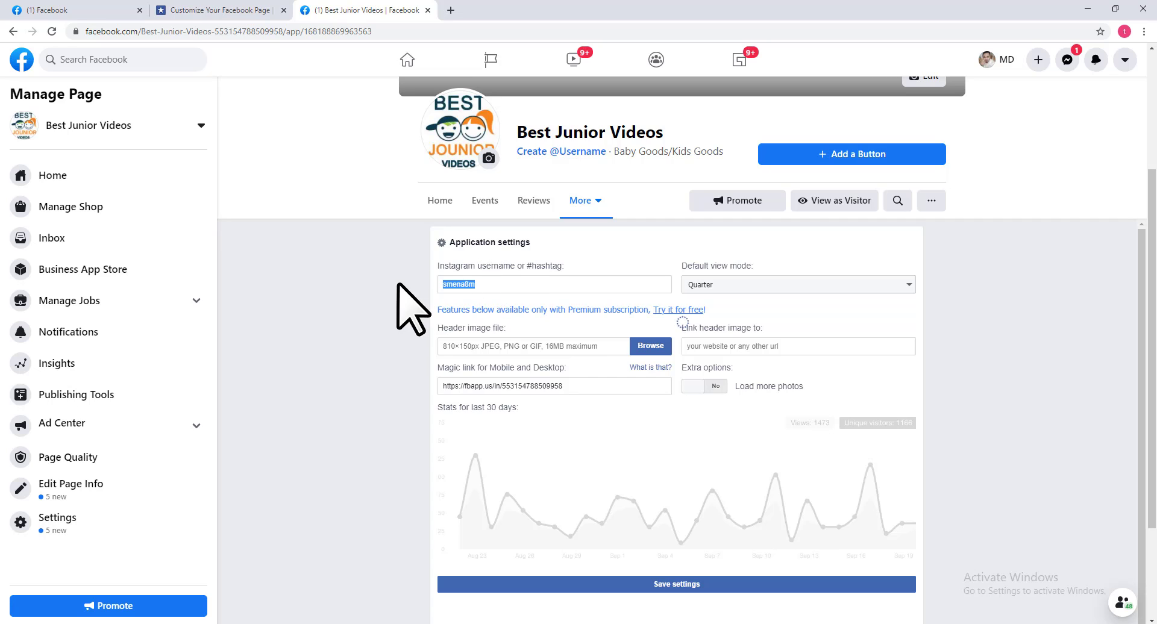
In a new Instagram tab, copy the username from the account's profile address
left_click(450, 10)
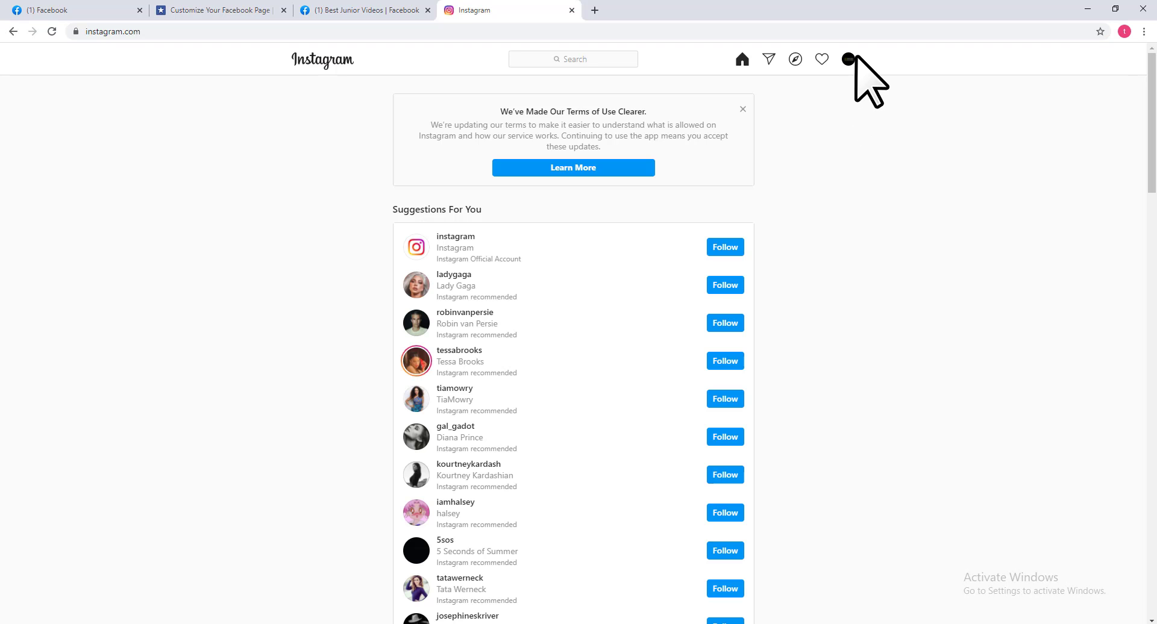
left_click(848, 58)
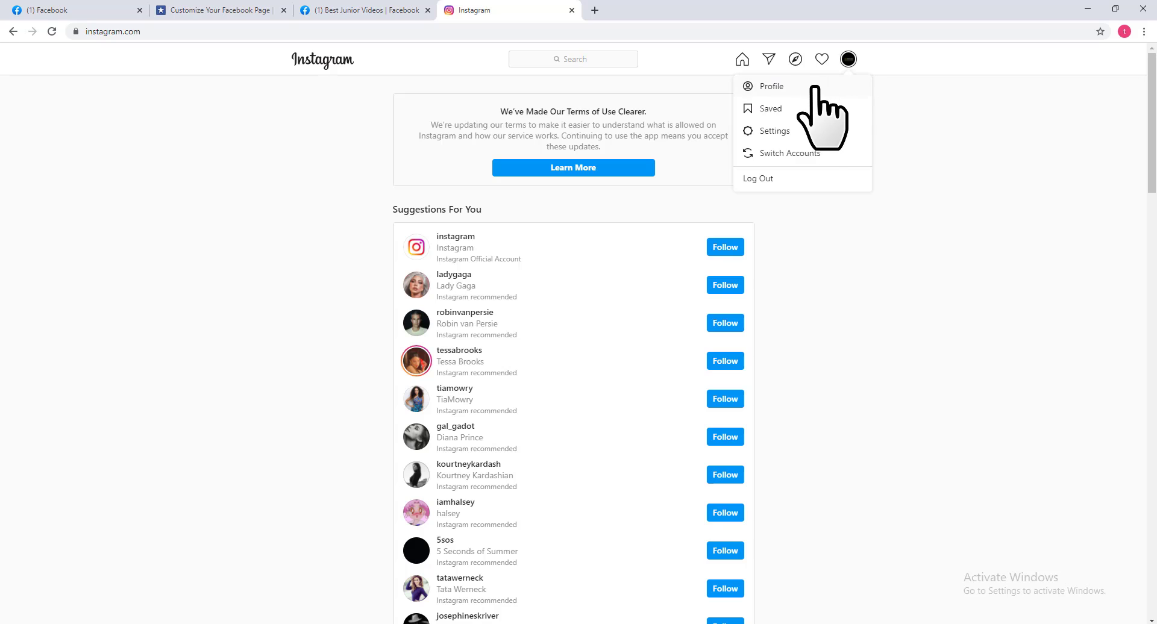
left_click(808, 90)
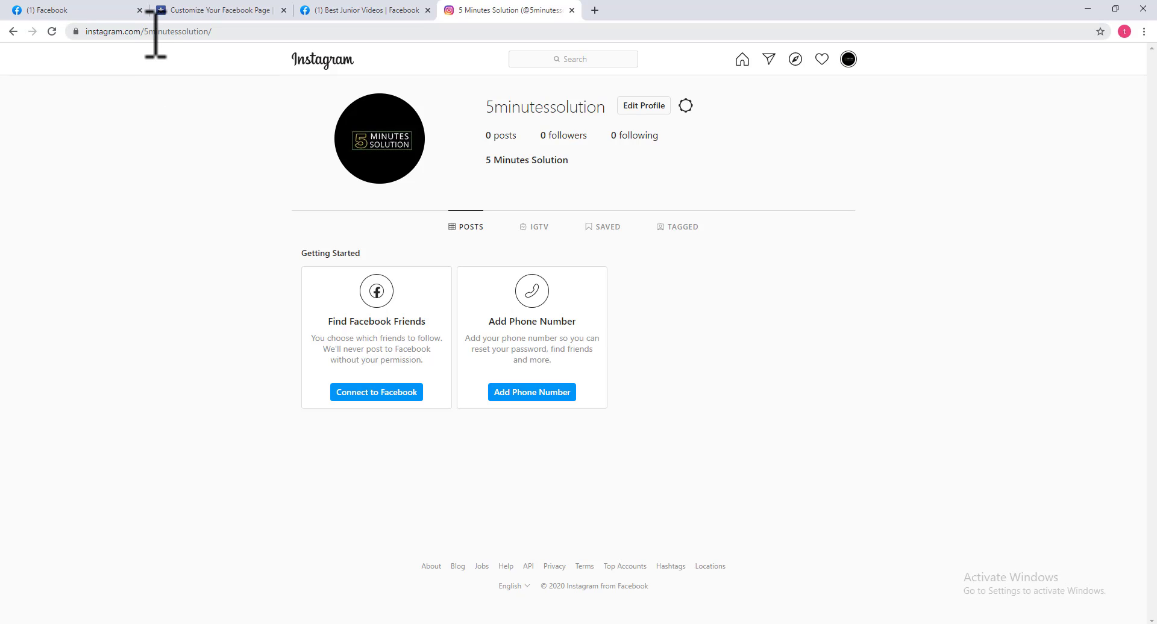
left_click_drag(144, 32, 205, 33)
right_click(206, 34)
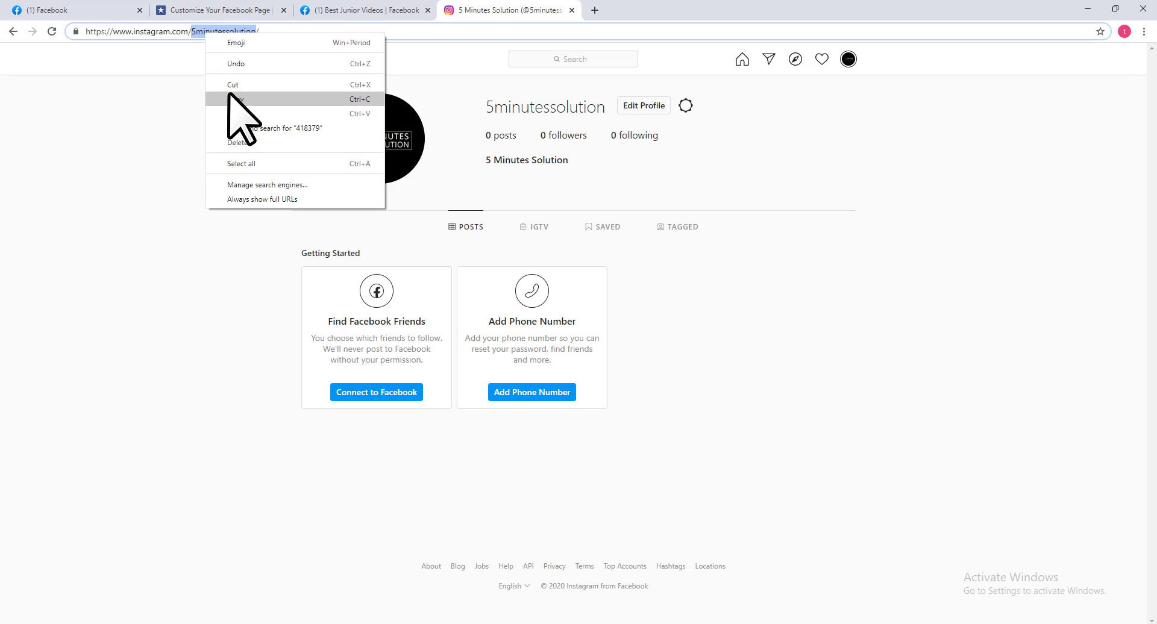
left_click(229, 97)
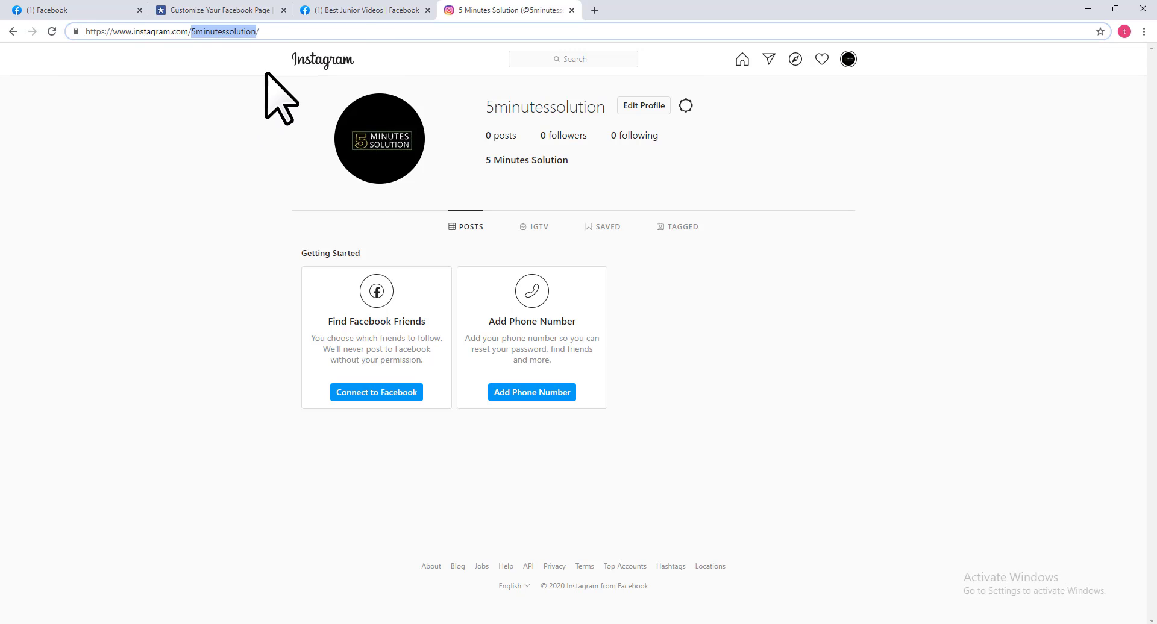
Paste the copied Instagram username, set the default view mode to Thumbnail, and save
left_click(360, 9)
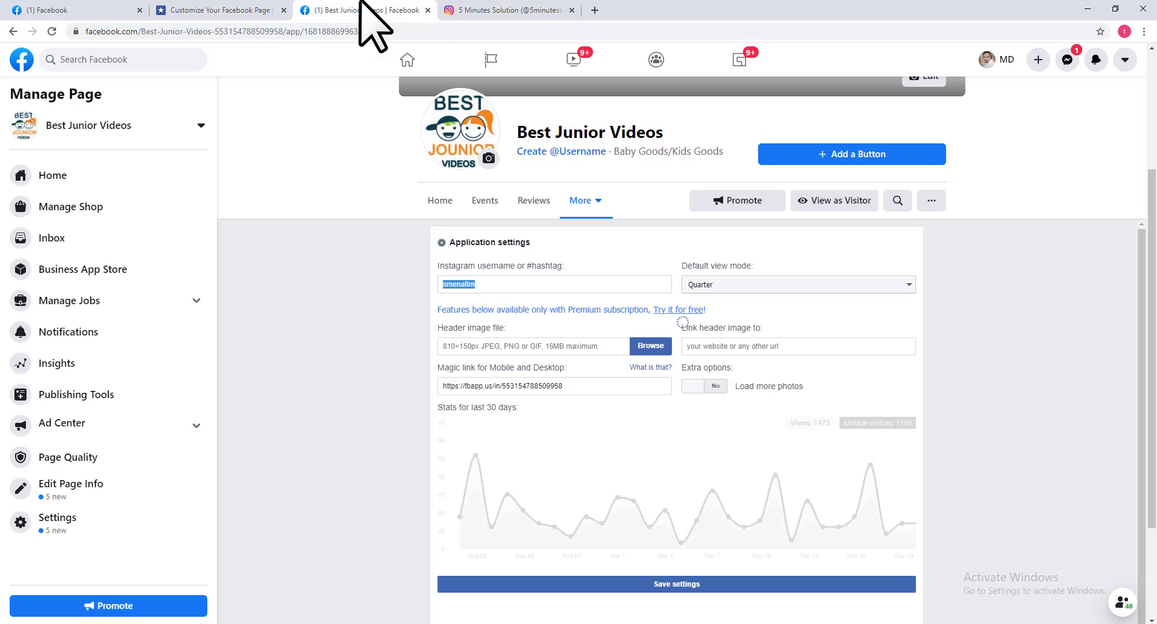
left_click(514, 284)
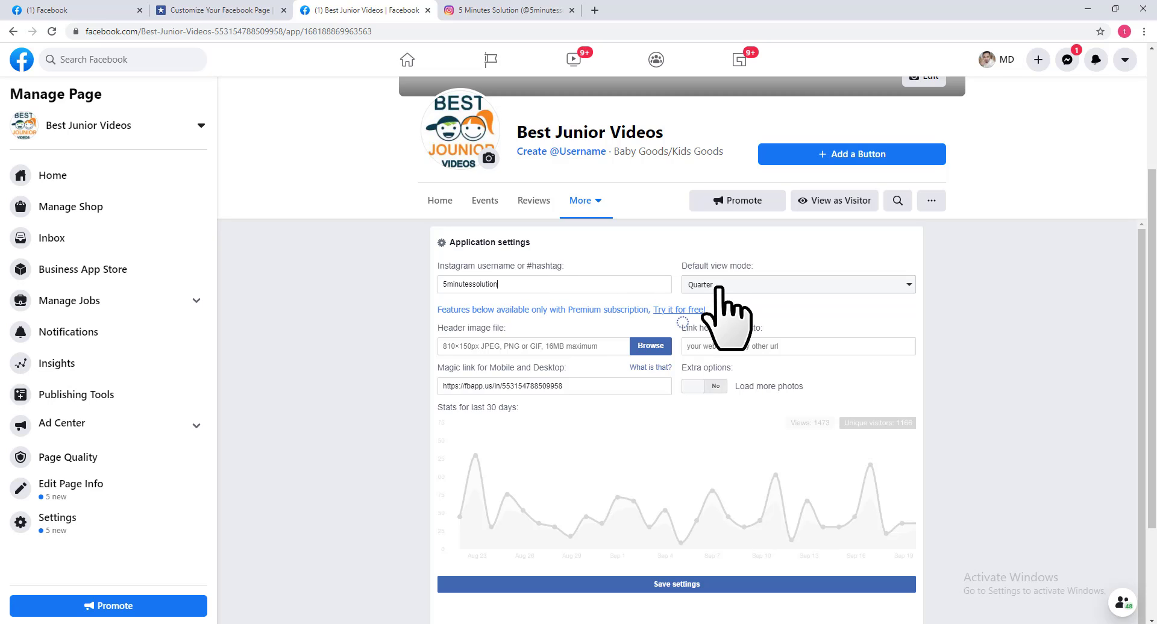
left_click(754, 287)
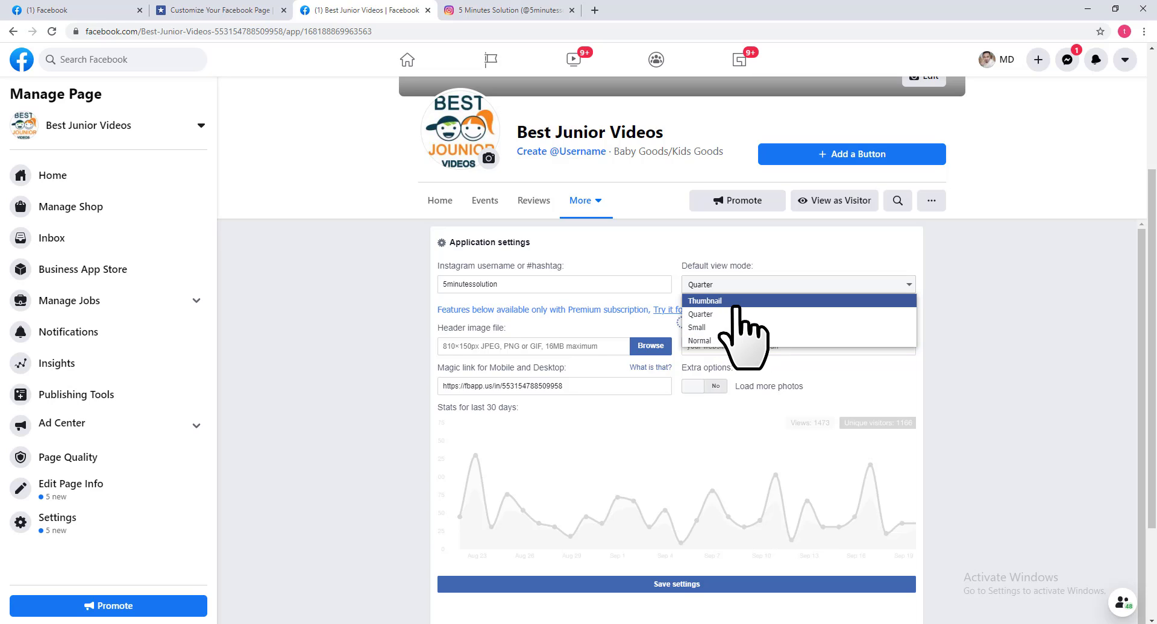
left_click(737, 301)
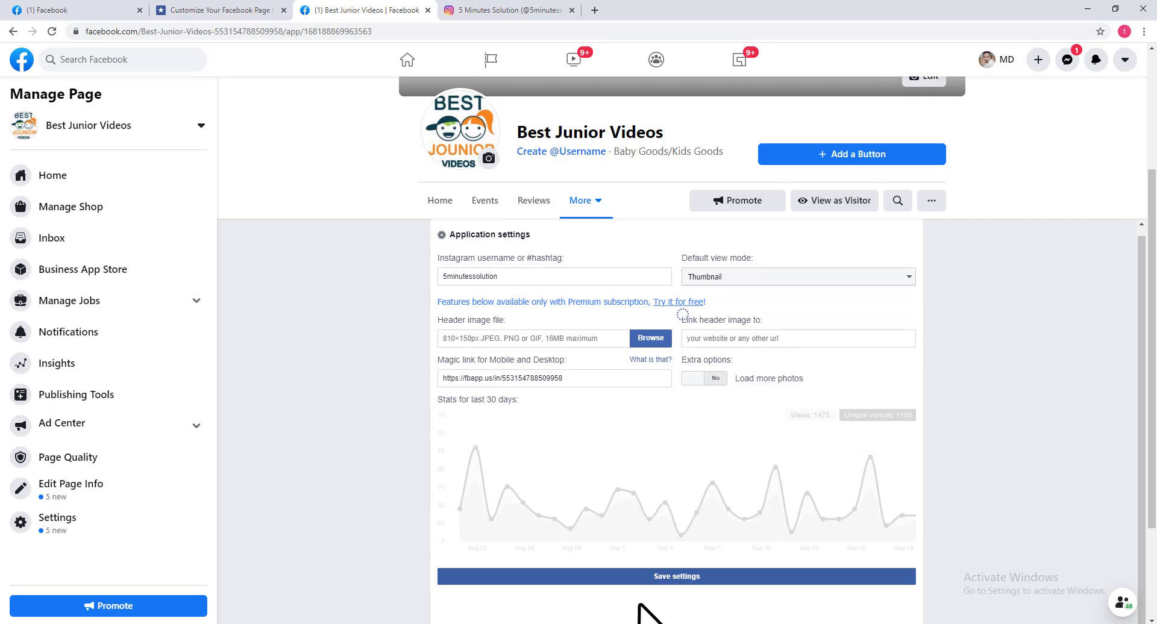
left_click(691, 577)
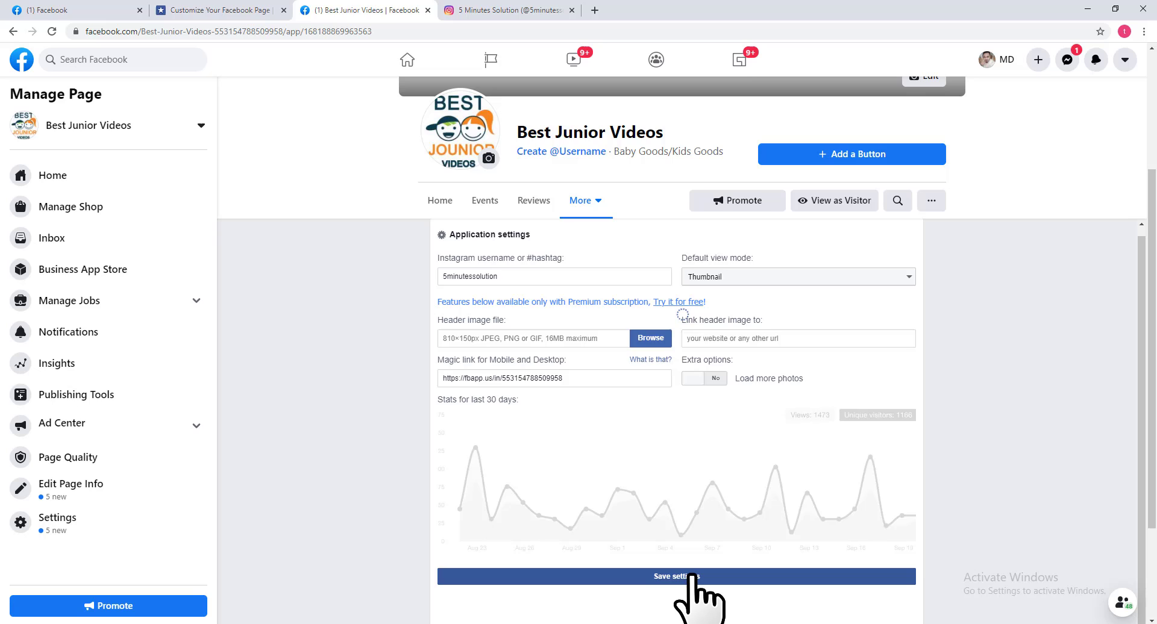